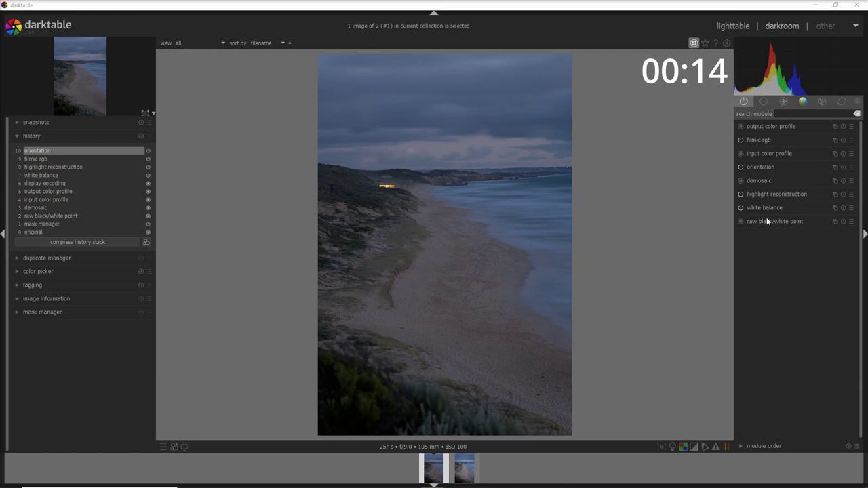
Brighten the dusk beach photo by setting the exposure module to +0.69 EV
{"action": "left_click", "coordinate": [763, 101]}
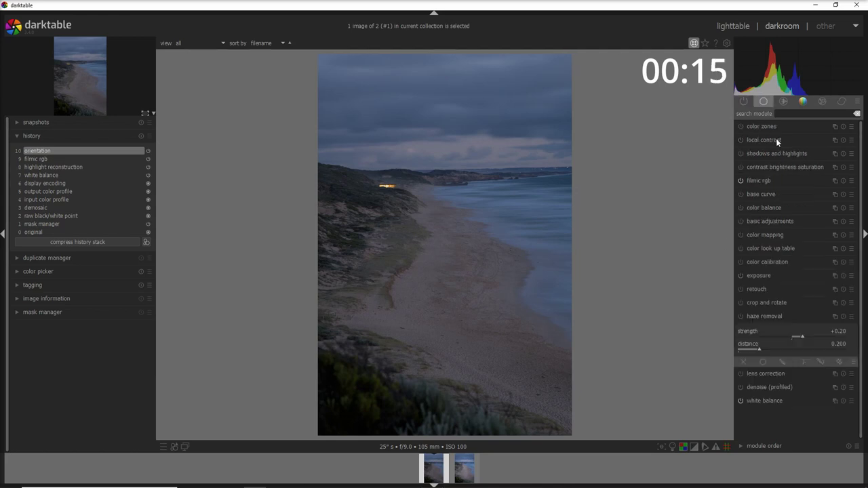
{"action": "left_click", "coordinate": [770, 272]}
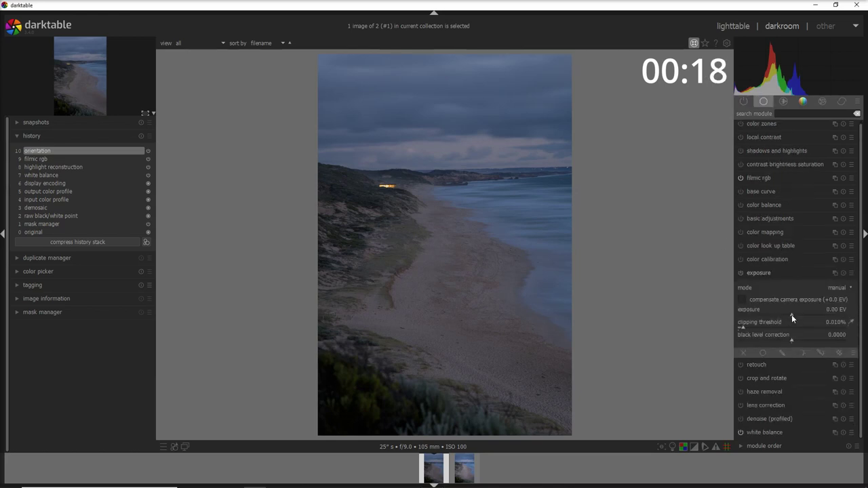
{"action": "left_click_drag", "start_coordinate": [792, 315], "coordinate": [804, 318]}
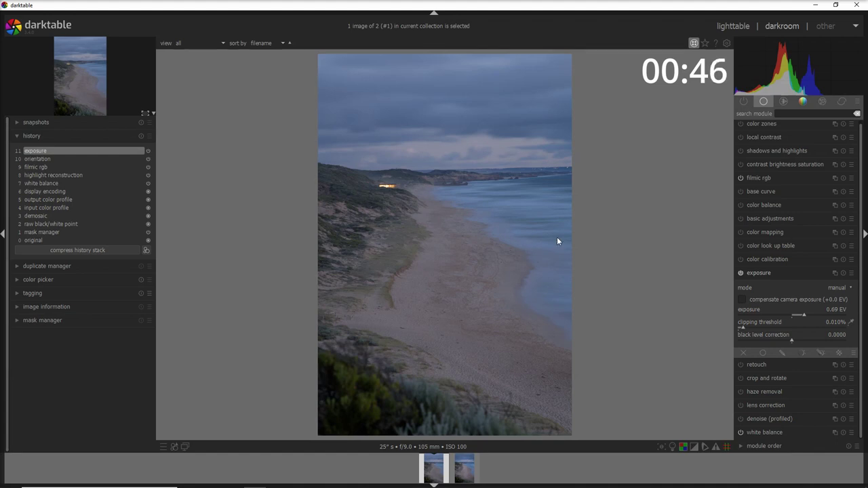
Raise local contrast detail to 146% and enable its drawn & parametric mask blending
{"action": "left_click", "coordinate": [757, 137]}
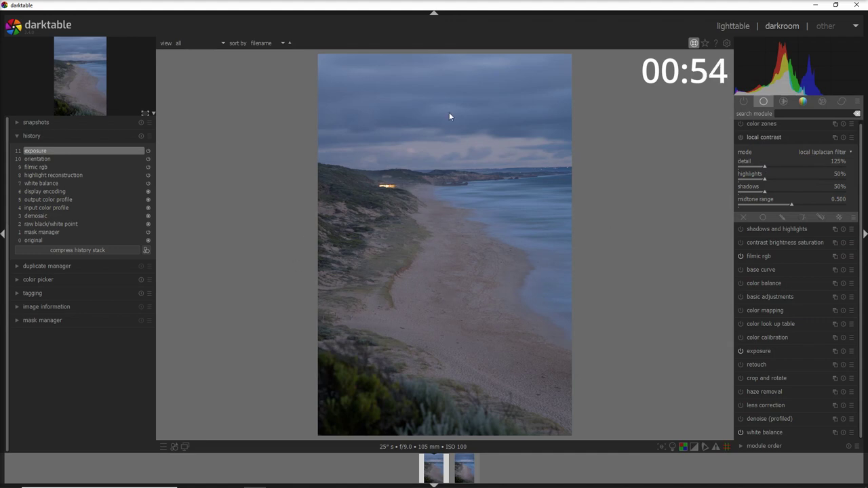
{"action": "left_click_drag", "start_coordinate": [764, 166], "coordinate": [769, 166]}
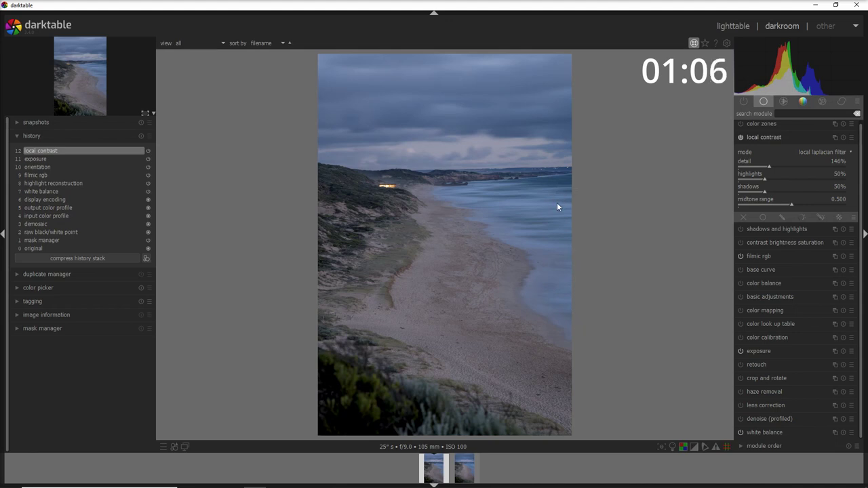
{"action": "left_click", "coordinate": [819, 217]}
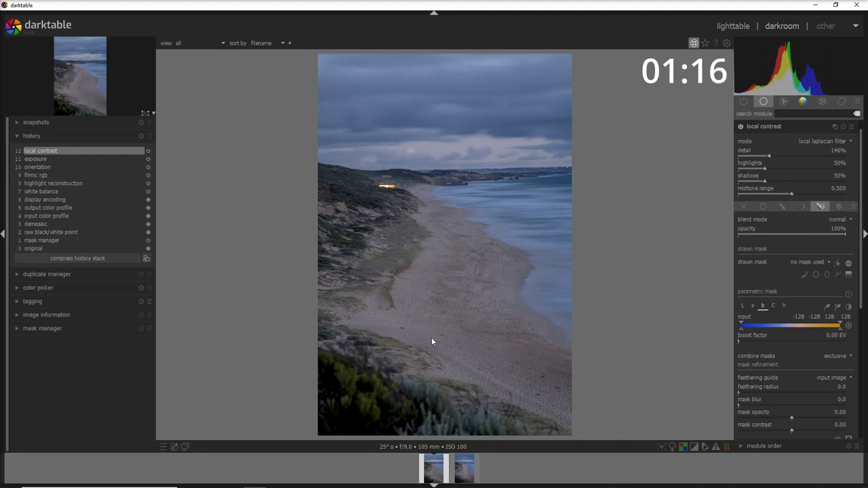
Limit local contrast to the sand and dunes with a b-channel mask from -16/-3.0, with the mask overlay shown
{"action": "left_click_drag", "start_coordinate": [742, 333], "coordinate": [783, 329]}
{"action": "left_click_drag", "start_coordinate": [860, 311], "coordinate": [855, 366]}
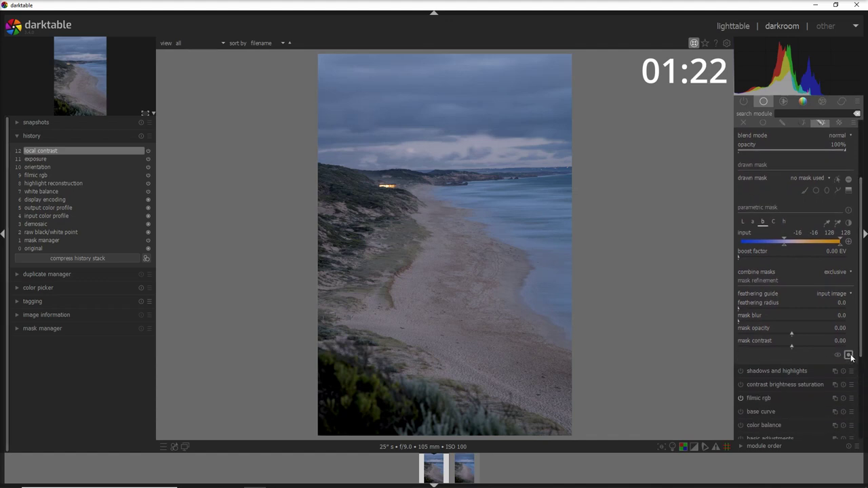
{"action": "left_click", "coordinate": [848, 354]}
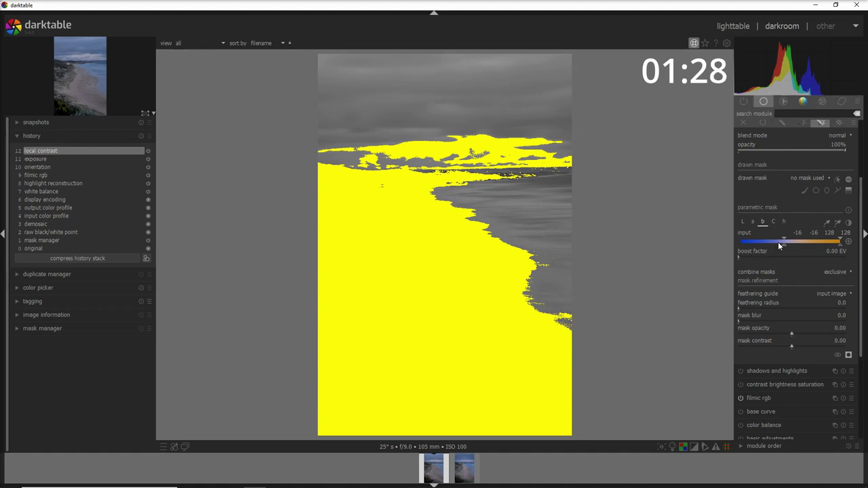
{"action": "left_click_drag", "start_coordinate": [784, 237], "coordinate": [789, 238]}
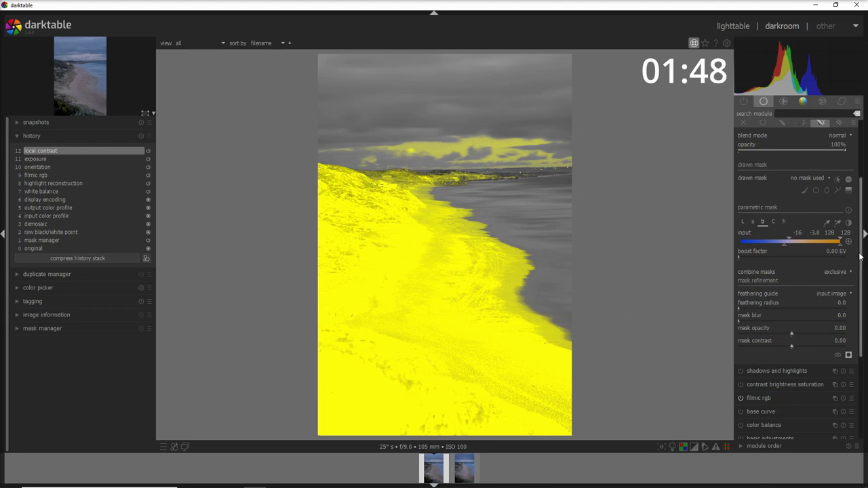
Add a curved gradient across the lower beach to the local contrast mask, then compare the module on and off
{"action": "left_click", "coordinate": [848, 190]}
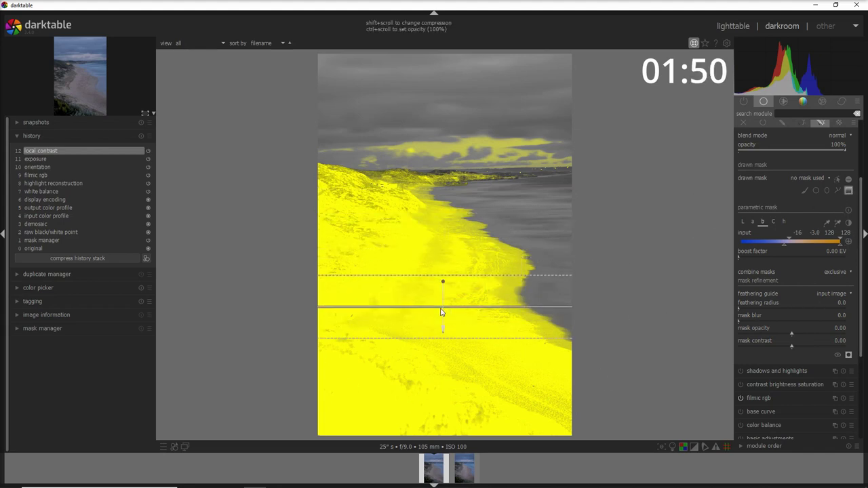
{"action": "left_click", "coordinate": [434, 331]}
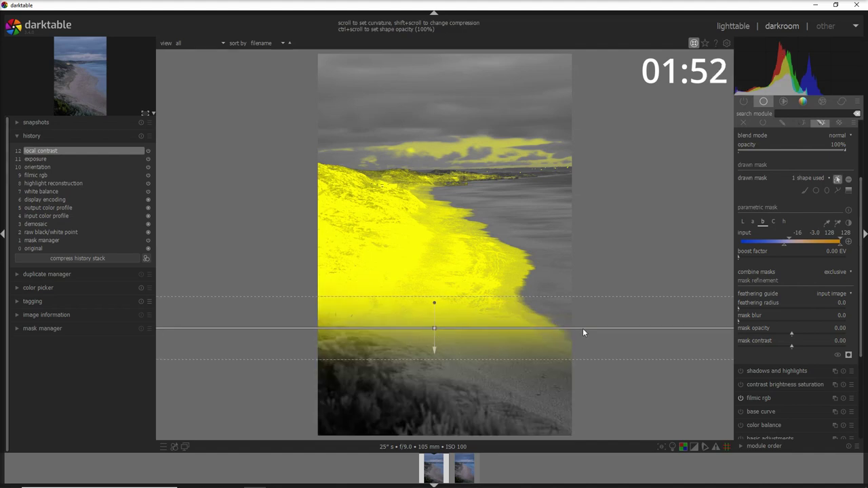
{"action": "scroll", "coordinate": [458, 328], "scroll_direction": "up", "scroll_amount": 5}
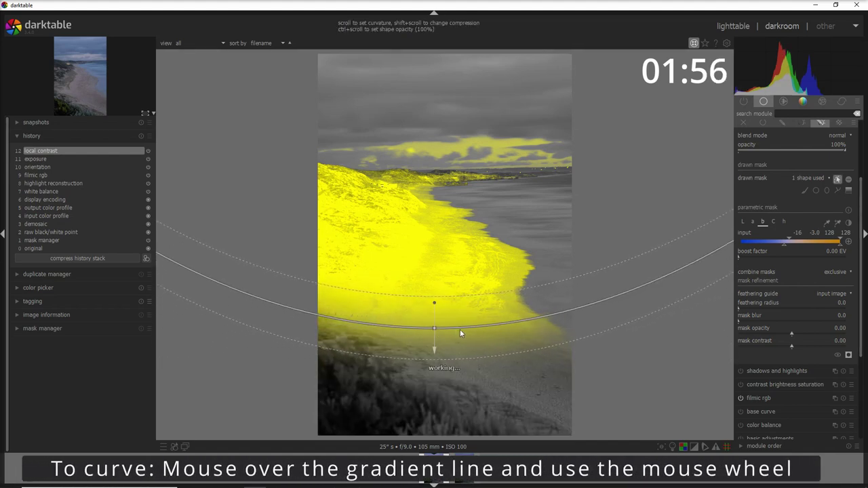
{"action": "left_click", "coordinate": [852, 359]}
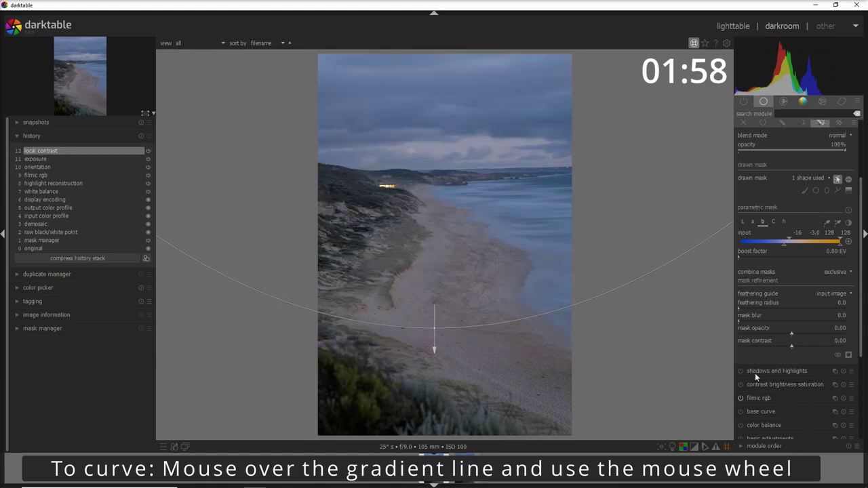
{"action": "scroll", "coordinate": [859, 213], "scroll_direction": "up", "scroll_amount": 3}
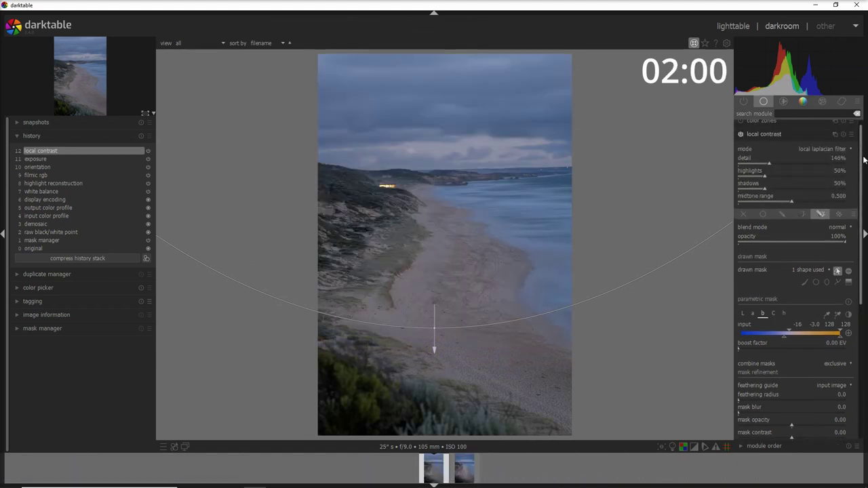
{"action": "left_click", "coordinate": [740, 140]}
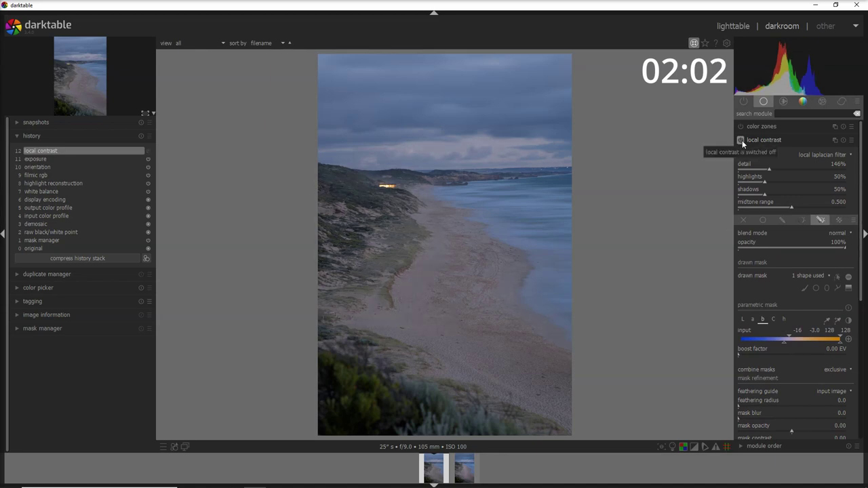
{"action": "left_click", "coordinate": [740, 140]}
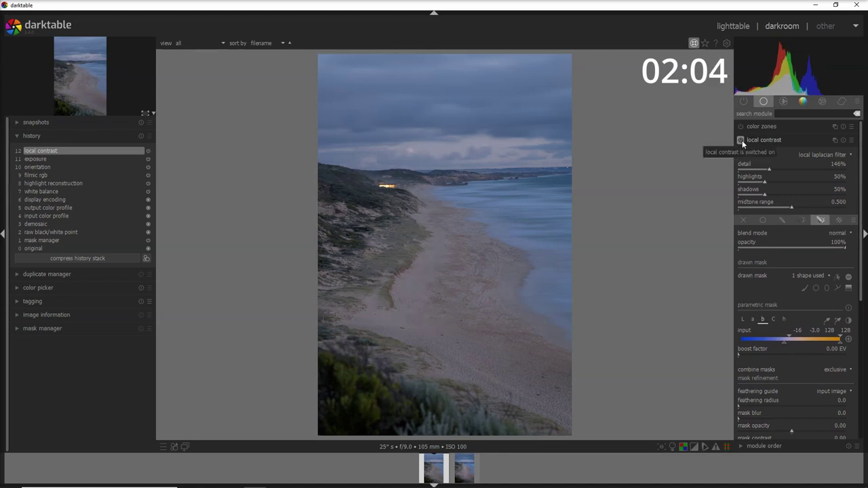
{"action": "scroll", "coordinate": [744, 139], "scroll_direction": "down", "scroll_amount": 1}
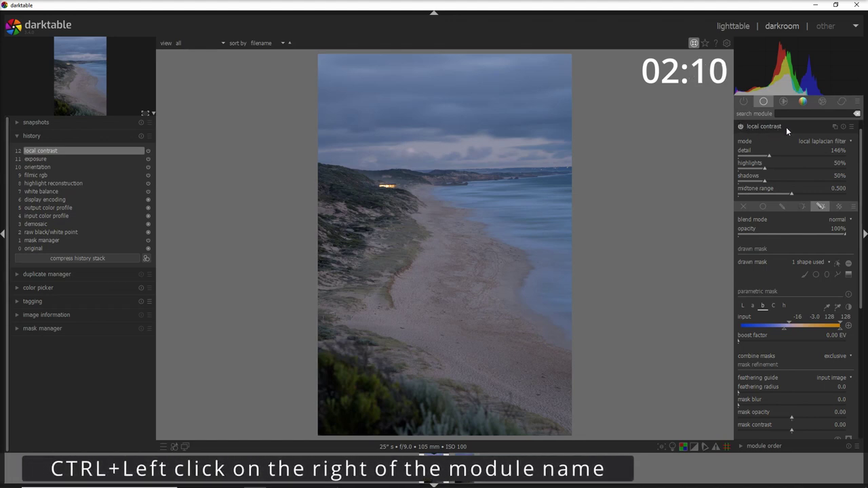
Rename the local contrast instance to 'Beach & Coast'
{"action": "left_click", "coordinate": [786, 127], "text": "ctrl"}
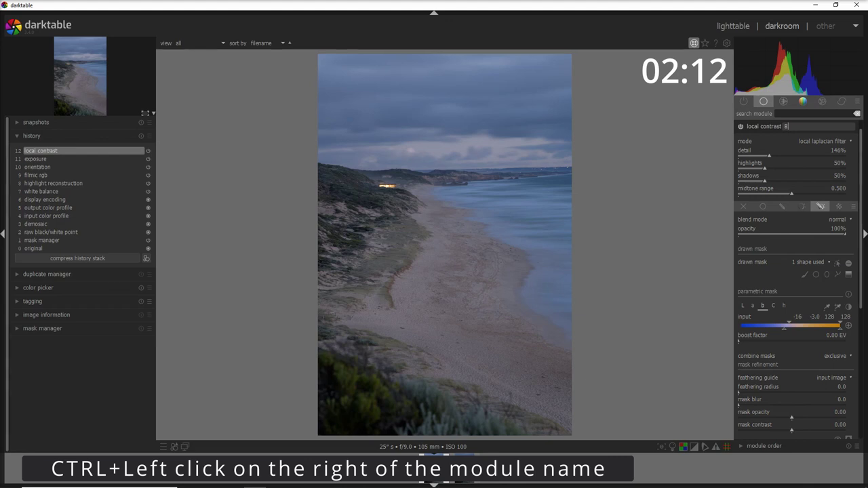
{"action": "type", "text": "each & Coast"}
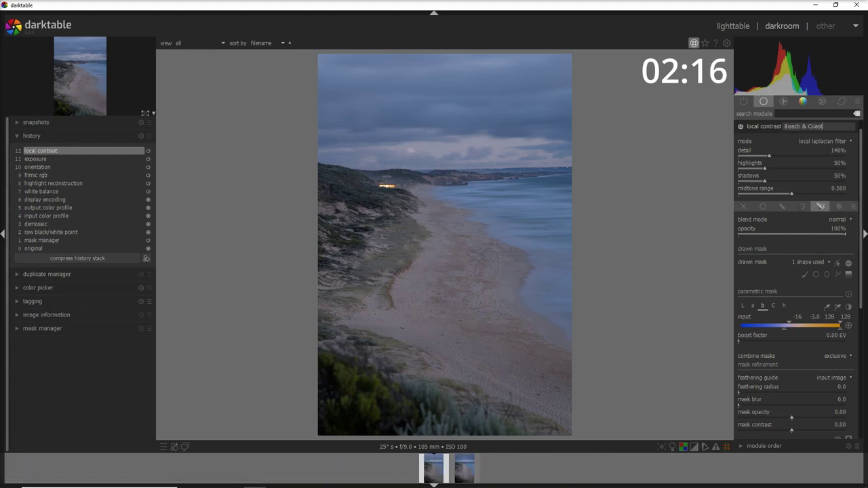
{"action": "key", "text": "Return"}
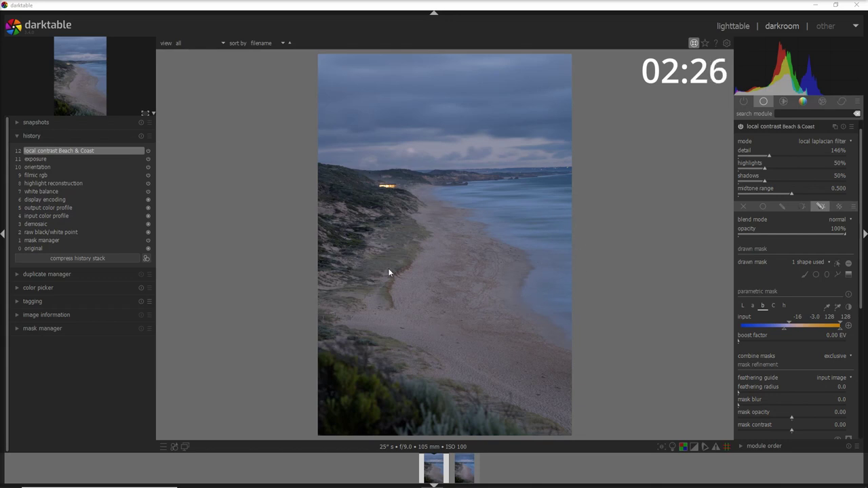
Add vignetting, found with 'vign', reshaped to an oval with 60.02% fall-off and 1.345 ratio
{"action": "left_click", "coordinate": [791, 114]}
{"action": "type", "text": "vign"}
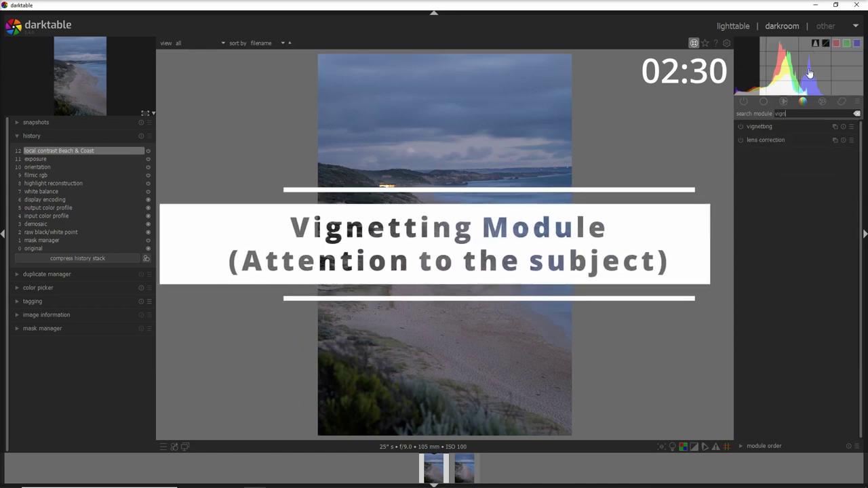
{"action": "left_click", "coordinate": [770, 126]}
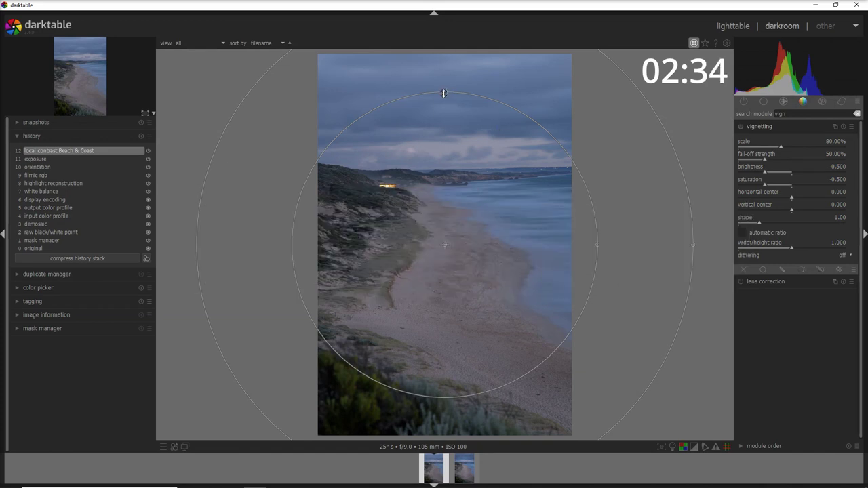
{"action": "left_click_drag", "start_coordinate": [443, 93], "coordinate": [442, 144]}
{"action": "left_click_drag", "start_coordinate": [446, 80], "coordinate": [445, 69]}
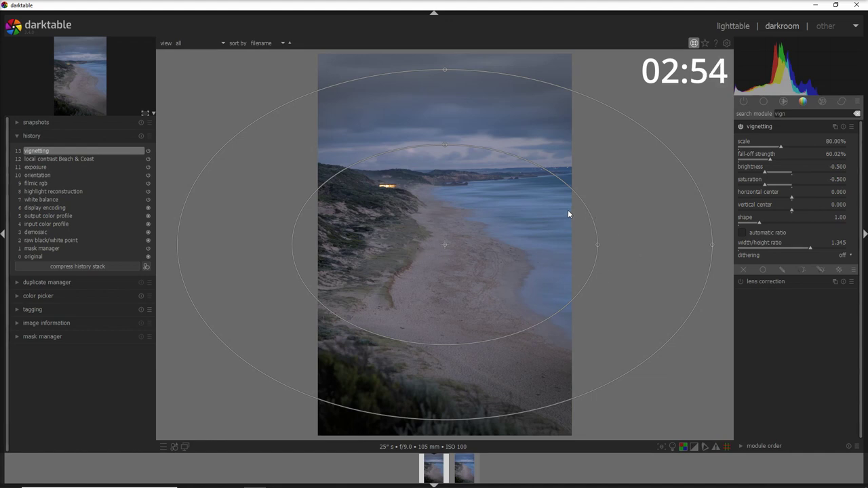
{"action": "left_click", "coordinate": [773, 124]}
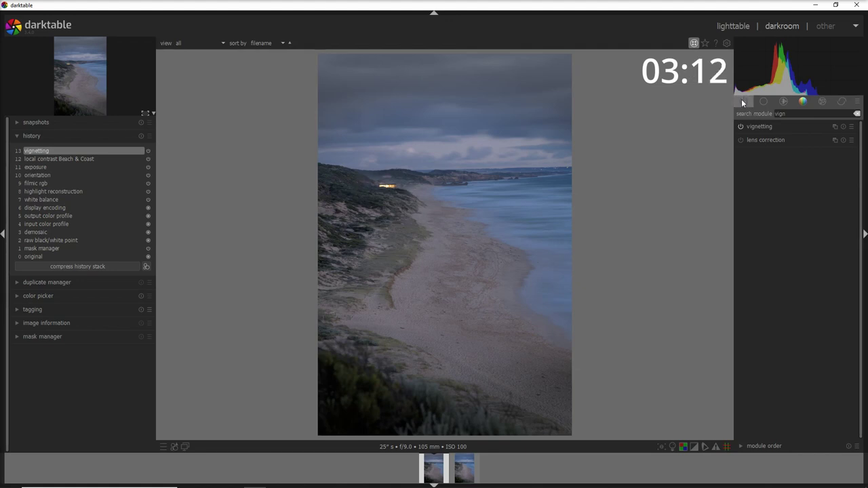
Create a second exposure instance named 'Dodge'
{"action": "left_click", "coordinate": [764, 102]}
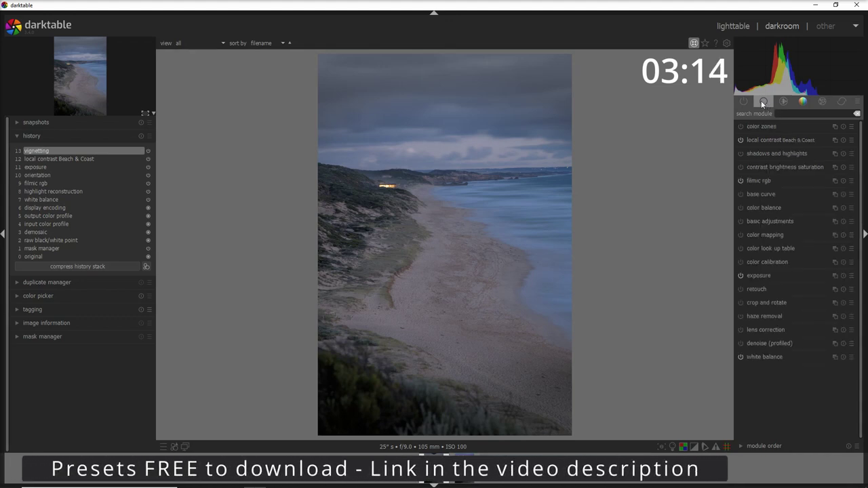
{"action": "left_click", "coordinate": [836, 276]}
{"action": "left_click", "coordinate": [808, 283]}
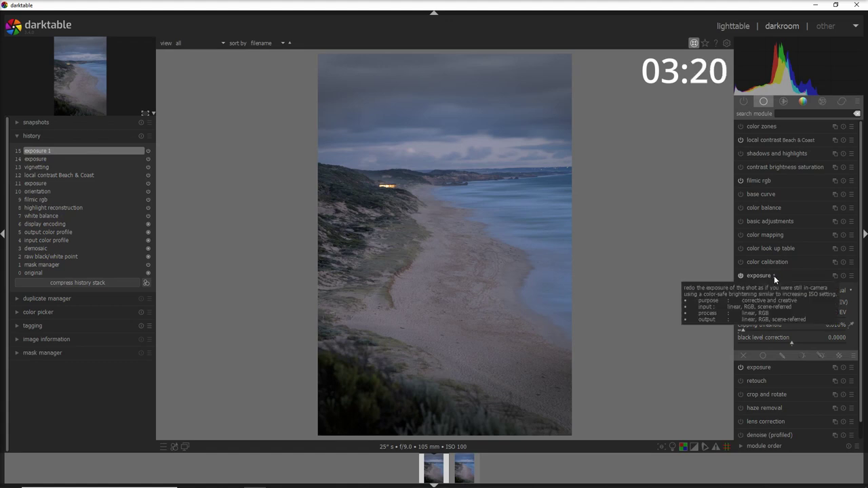
{"action": "left_click", "coordinate": [775, 278], "text": "ctrl"}
{"action": "type", "text": "Dodge"}
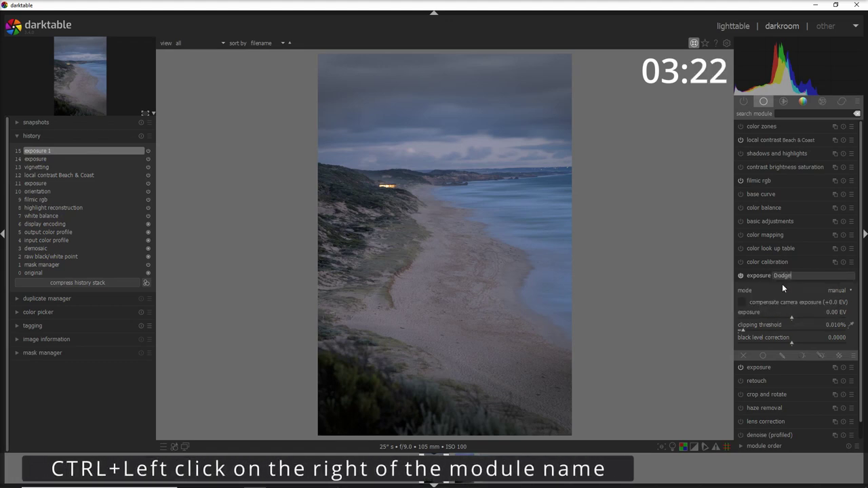
{"action": "key", "text": "Return"}
Apply the Dodge +1 preset so the instance adds 1.00 EV
{"action": "left_click", "coordinate": [850, 275]}
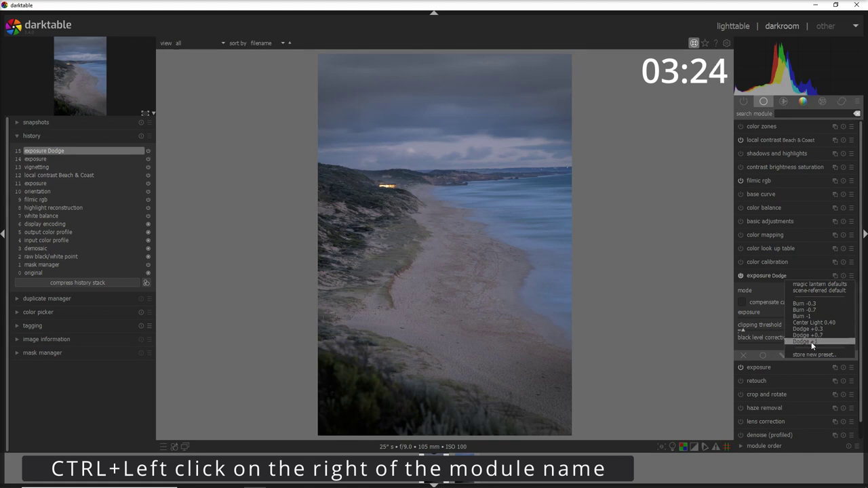
{"action": "left_click", "coordinate": [810, 341]}
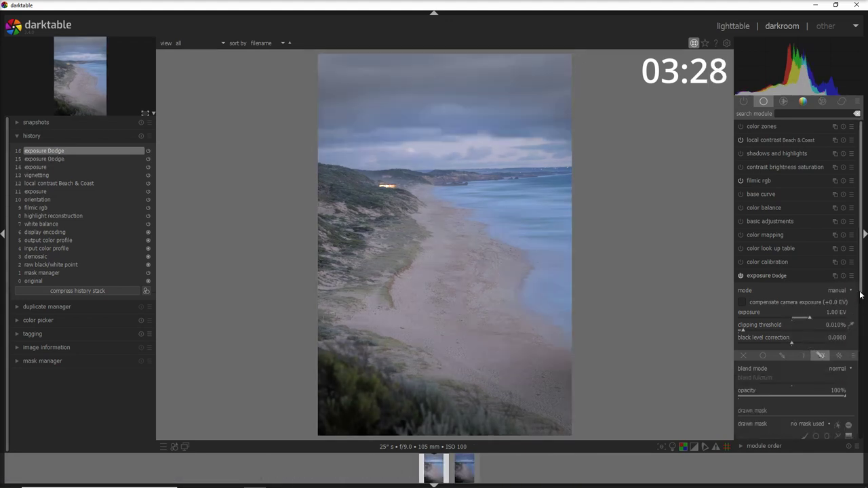
{"action": "scroll", "coordinate": [861, 290], "scroll_direction": "down", "scroll_amount": 3}
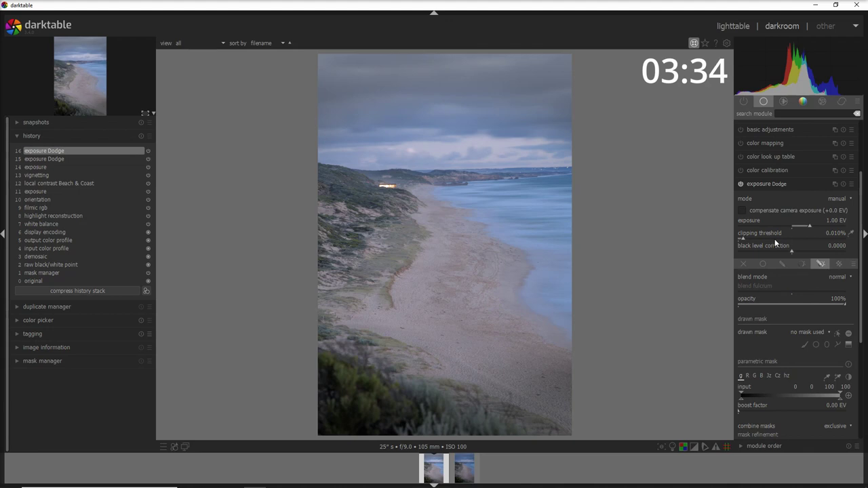
{"action": "scroll", "coordinate": [805, 212], "scroll_direction": "down", "scroll_amount": 3}
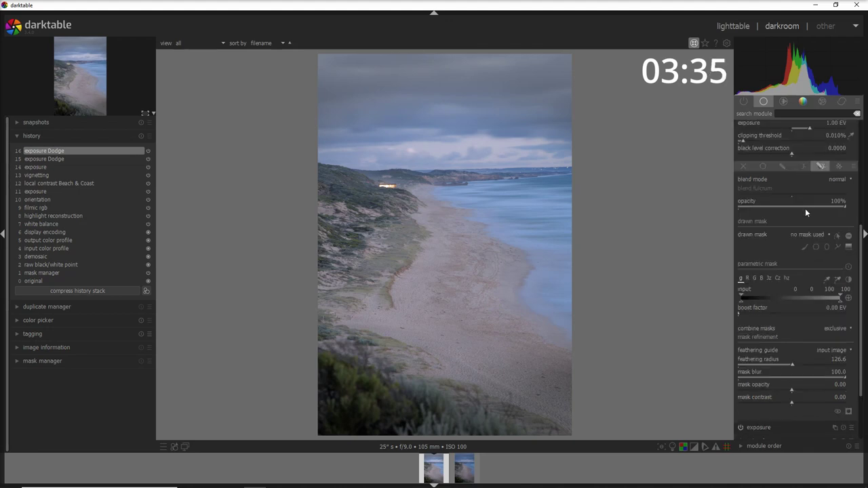
Paint a brush path down the beach in the Dodge exposure mask
{"action": "left_click", "coordinate": [805, 246]}
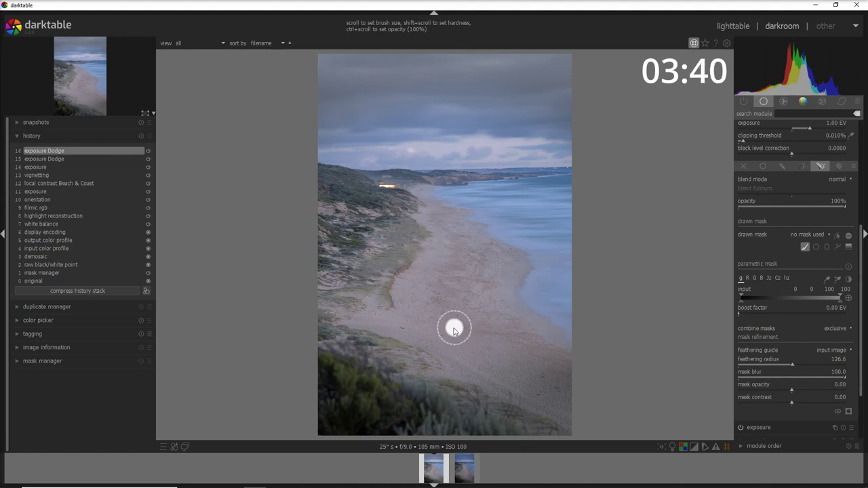
{"action": "scroll", "coordinate": [454, 330], "scroll_direction": "up", "scroll_amount": 2}
{"action": "mouse_move", "coordinate": [461, 331]}
{"action": "left_mouse_down"}
{"action": "mouse_move", "coordinate": [467, 335]}
{"action": "mouse_move", "coordinate": [443, 310]}
{"action": "mouse_move", "coordinate": [451, 250]}
{"action": "mouse_move", "coordinate": [422, 196]}
{"action": "left_mouse_up"}
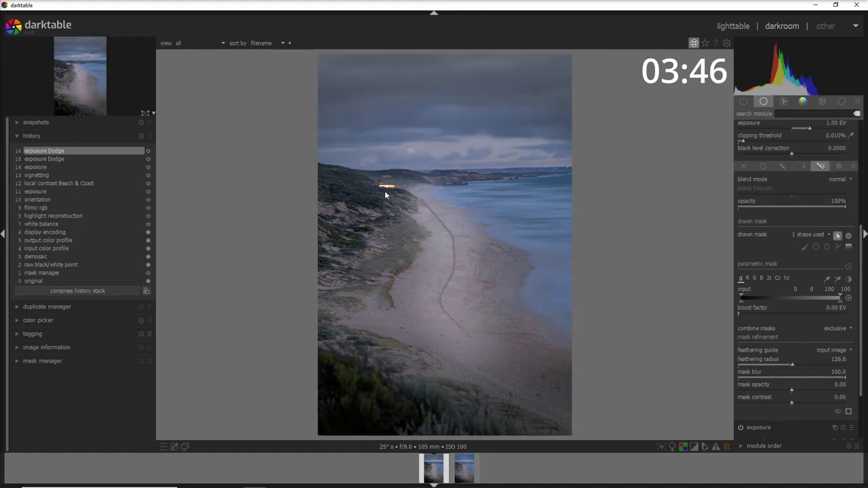
Add circle shapes around the distant light and along the beach, then compare Dodge on and off
{"action": "left_click", "coordinate": [815, 247], "text": "ctrl"}
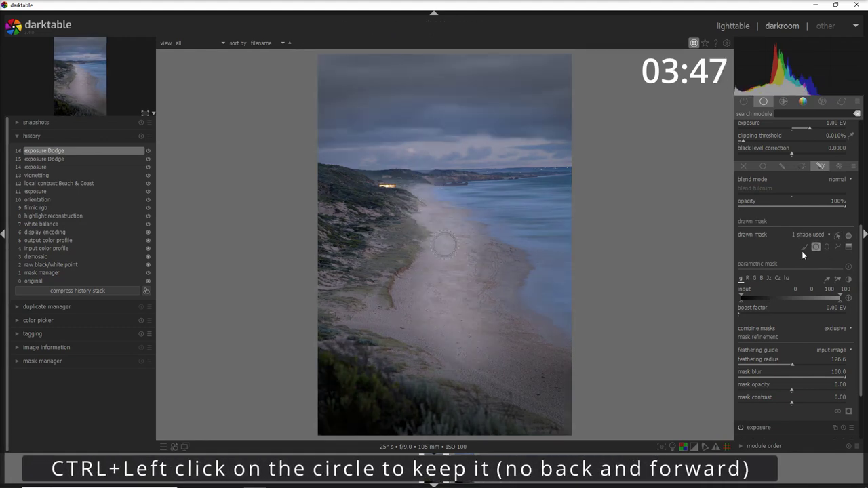
{"action": "left_click", "coordinate": [391, 198], "text": "ctrl"}
{"action": "left_click", "coordinate": [387, 194], "text": "ctrl"}
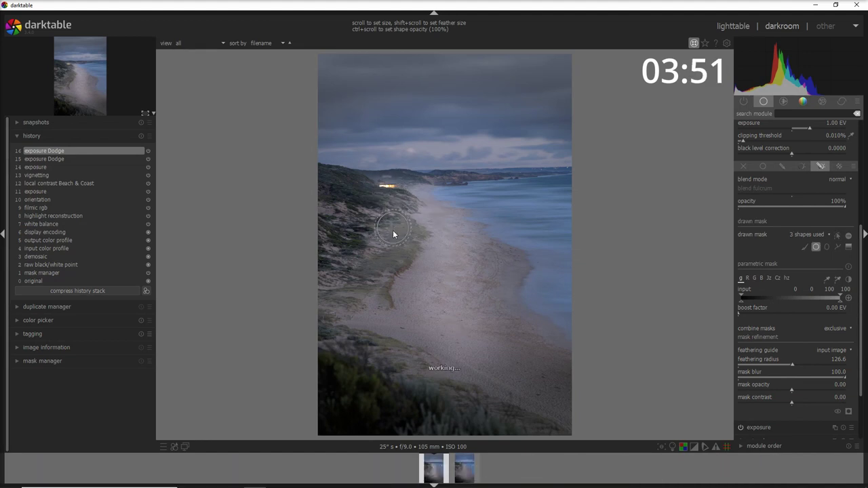
{"action": "left_click", "coordinate": [381, 268], "text": "ctrl"}
{"action": "left_click", "coordinate": [358, 267], "text": "ctrl"}
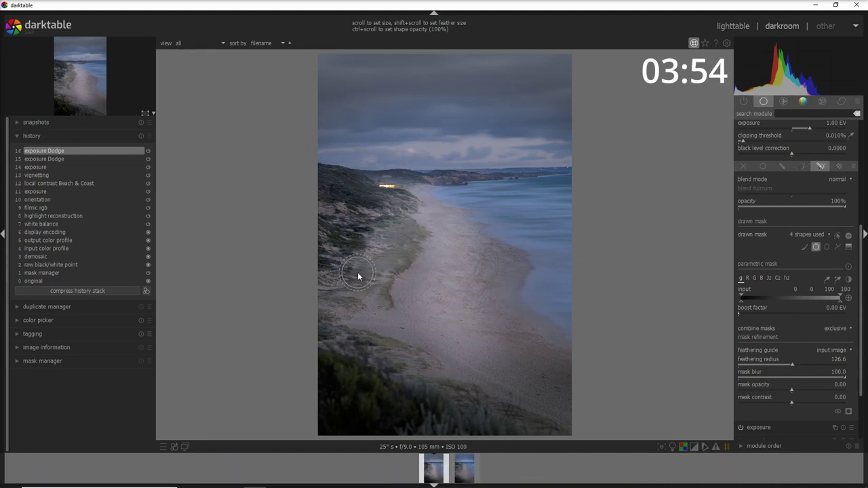
{"action": "left_click", "coordinate": [388, 190], "text": "ctrl"}
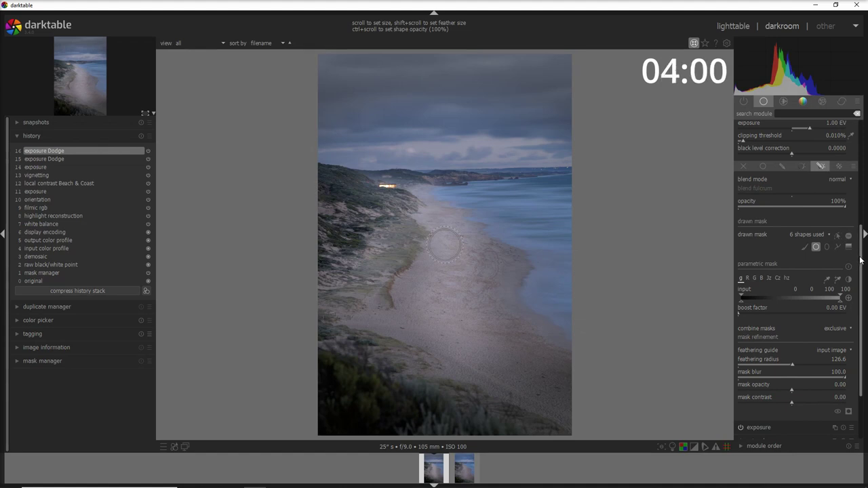
{"action": "scroll", "coordinate": [860, 259], "scroll_direction": "up", "scroll_amount": 5}
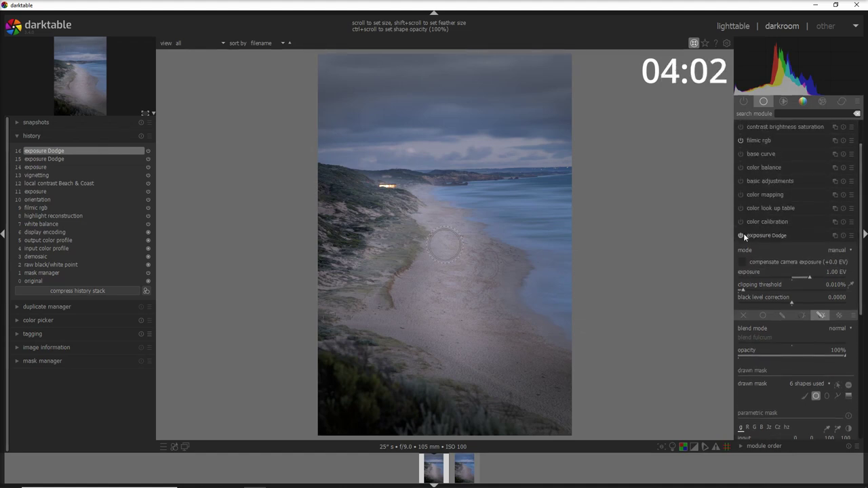
{"action": "left_click", "coordinate": [743, 234]}
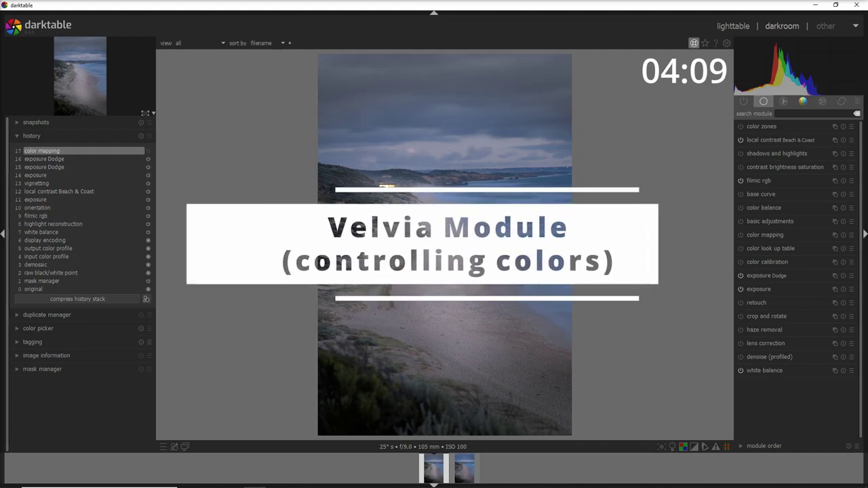
Add the velvia module, found with 'velvi', at 61% strength
{"action": "left_click", "coordinate": [795, 114]}
{"action": "type", "text": "velvi"}
{"action": "scroll", "coordinate": [764, 146], "scroll_direction": "up", "scroll_amount": 4}
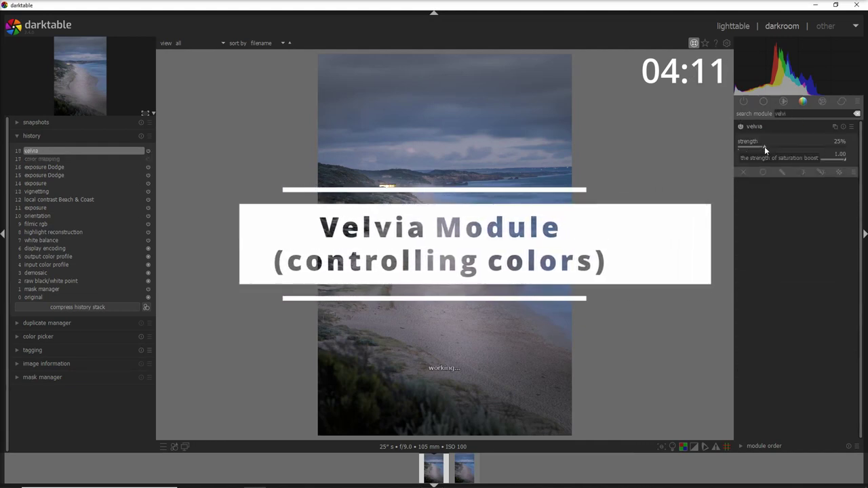
{"action": "left_click_drag", "start_coordinate": [769, 147], "coordinate": [803, 148]}
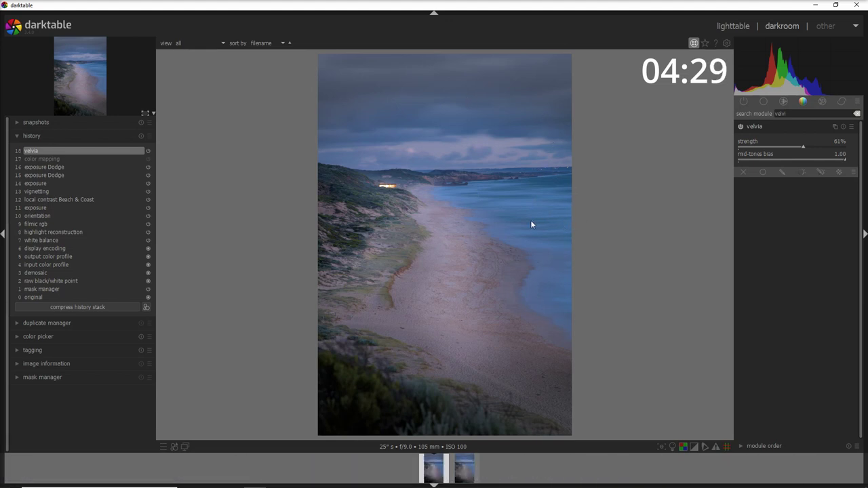
Rename the velvia instance to 'Beach and coast'
{"action": "left_click", "coordinate": [768, 126], "text": "ctrl"}
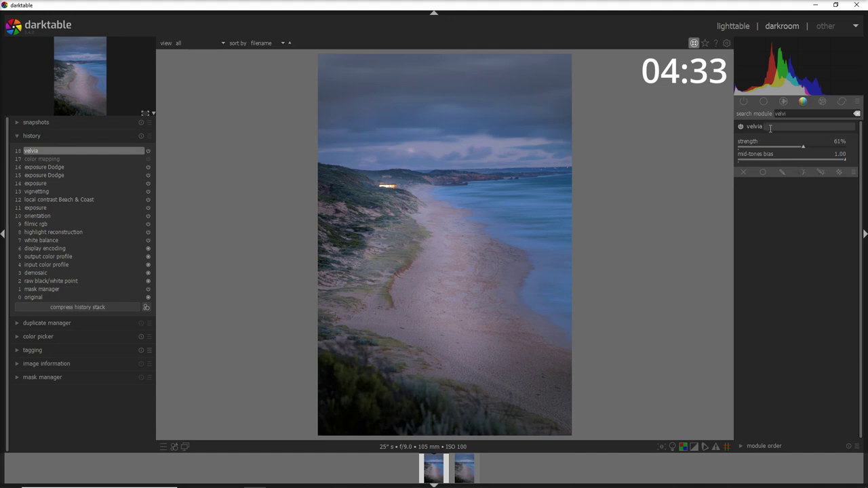
{"action": "type", "text": "Beach and coast"}
{"action": "key", "text": "Return"}
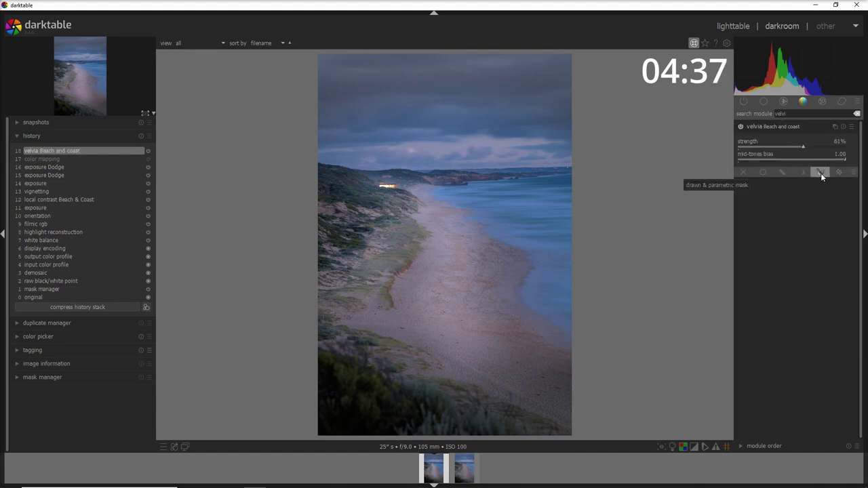
Use the local contrast Beach & Coast raster mask for this velvia instance
{"action": "left_click", "coordinate": [839, 172]}
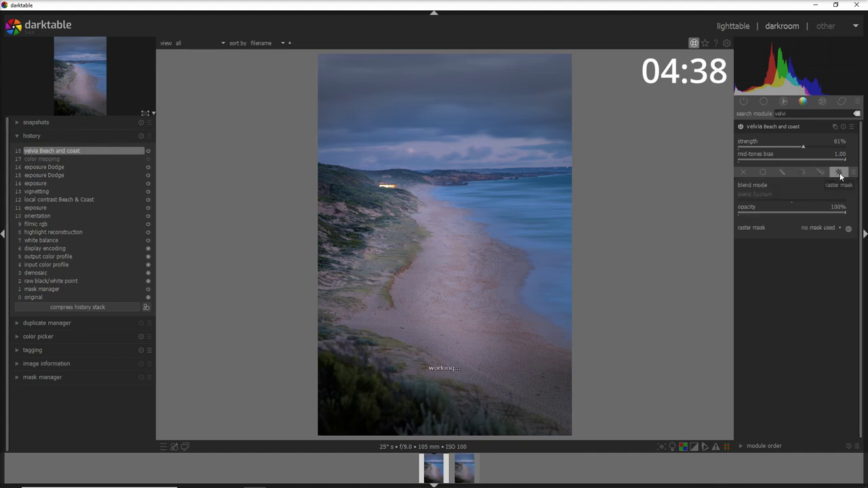
{"action": "left_click", "coordinate": [838, 230]}
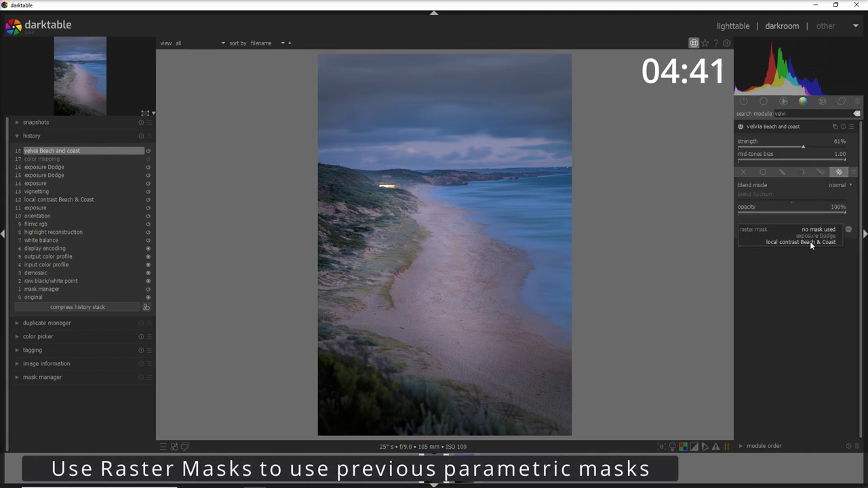
{"action": "left_click", "coordinate": [812, 243]}
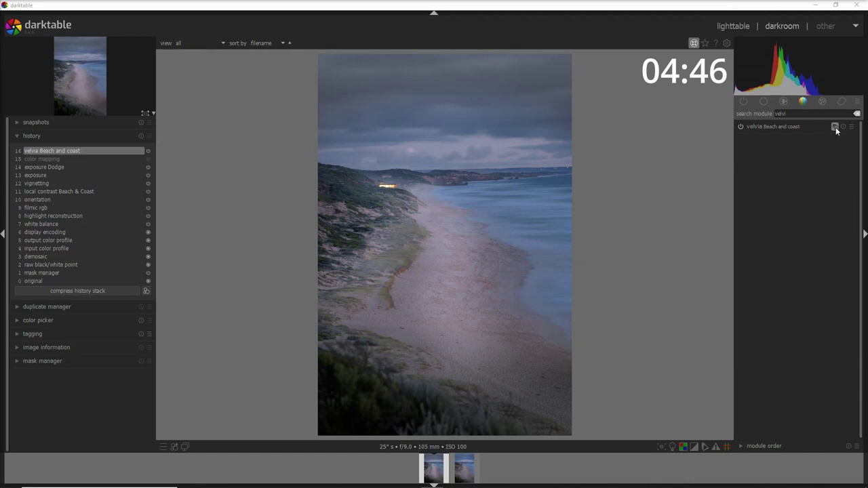
Create a second velvia instance named 'Sea and Sky' with 38% strength
{"action": "left_click", "coordinate": [835, 126]}
{"action": "left_click", "coordinate": [821, 133]}
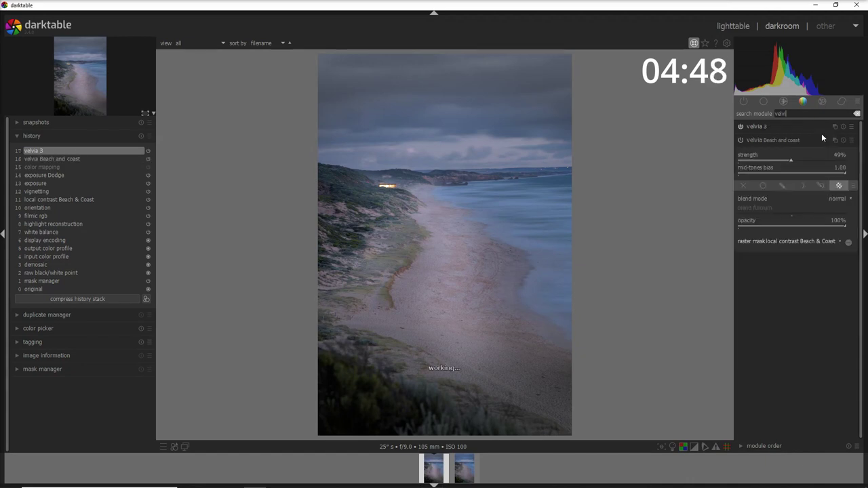
{"action": "left_click", "coordinate": [766, 127], "text": "ctrl"}
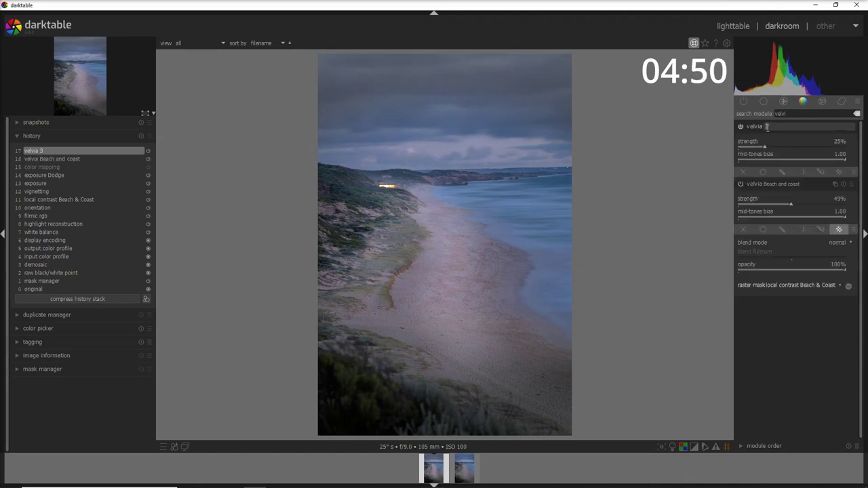
{"action": "type", "text": "Sea and Sky"}
{"action": "key", "text": "Return"}
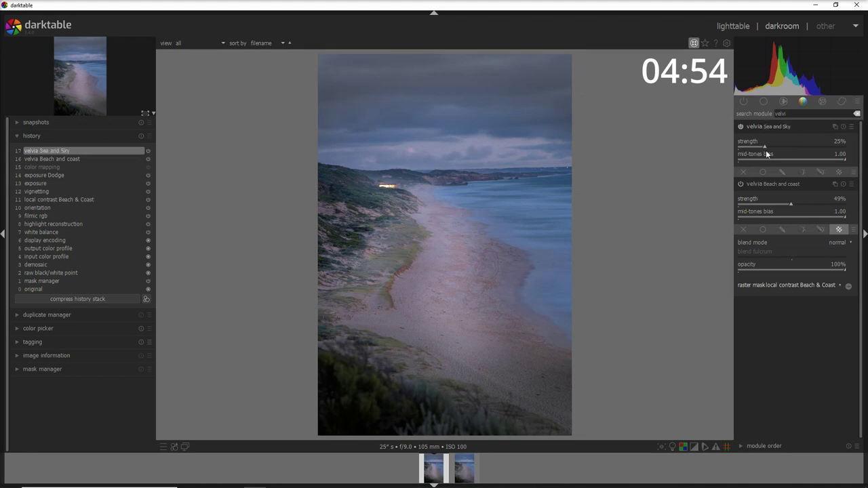
{"action": "left_click", "coordinate": [766, 146]}
{"action": "left_click_drag", "start_coordinate": [767, 146], "coordinate": [778, 147]}
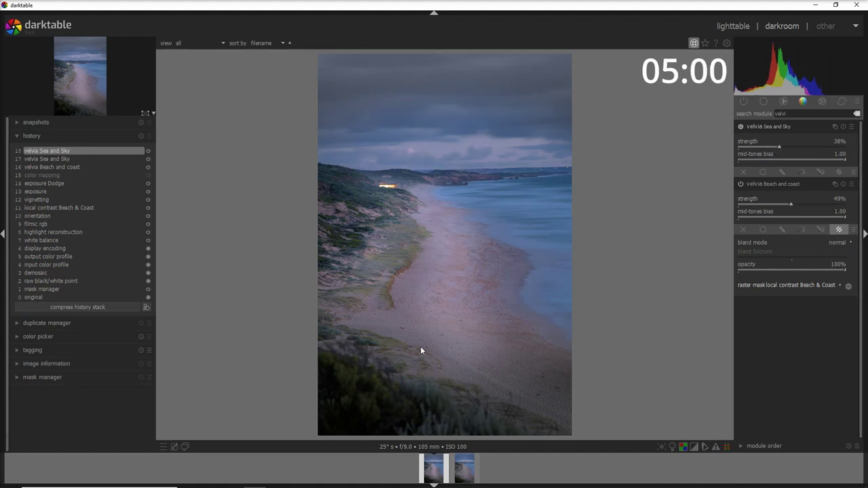
Give the Sea and Sky velvia a parametric mask limited by the B channel, then gray brightness
{"action": "left_click", "coordinate": [820, 172]}
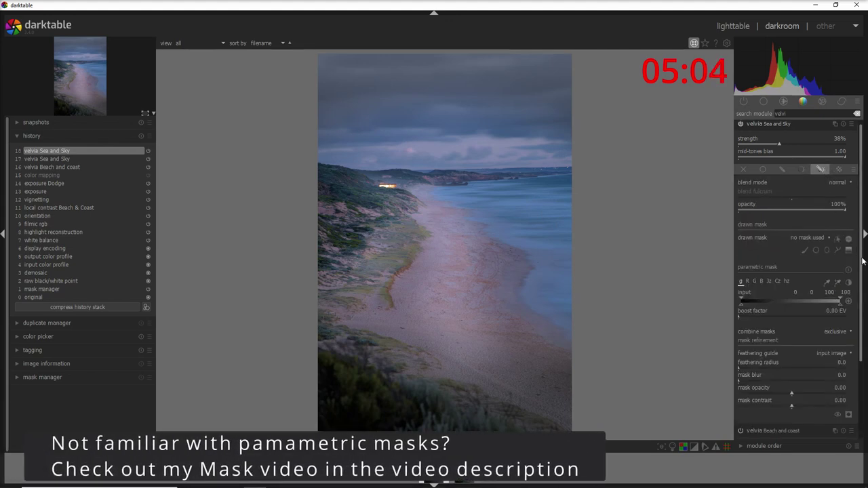
{"action": "scroll", "coordinate": [862, 260], "scroll_direction": "down", "scroll_amount": 2}
{"action": "left_click", "coordinate": [762, 231]}
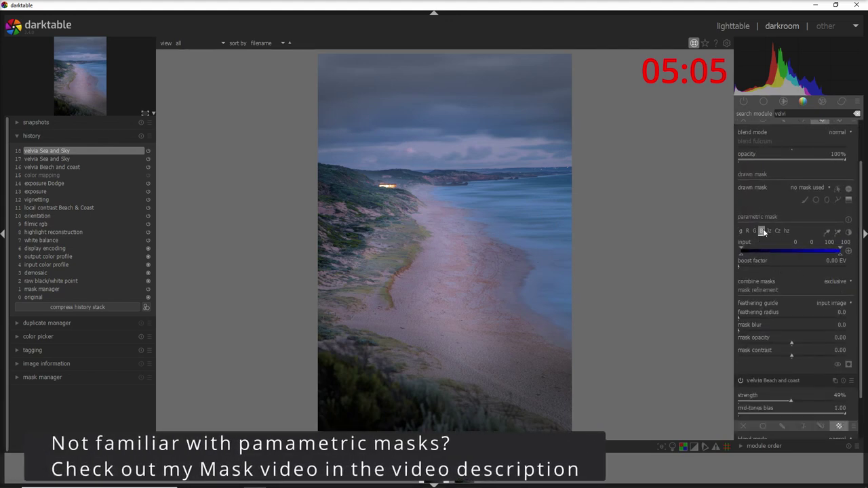
{"action": "left_click", "coordinate": [848, 364]}
{"action": "mouse_move", "coordinate": [740, 253]}
{"action": "left_mouse_down"}
{"action": "mouse_move", "coordinate": [772, 258]}
{"action": "mouse_move", "coordinate": [758, 256]}
{"action": "left_mouse_up"}
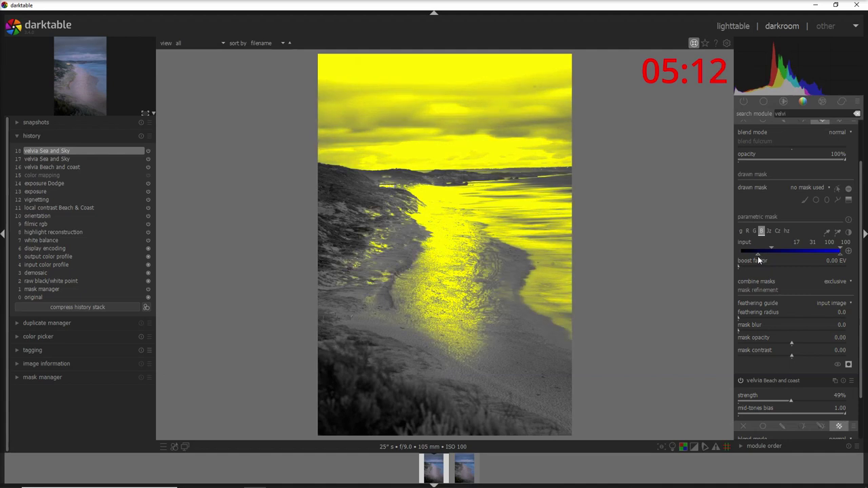
{"action": "left_click_drag", "start_coordinate": [770, 247], "coordinate": [771, 249]}
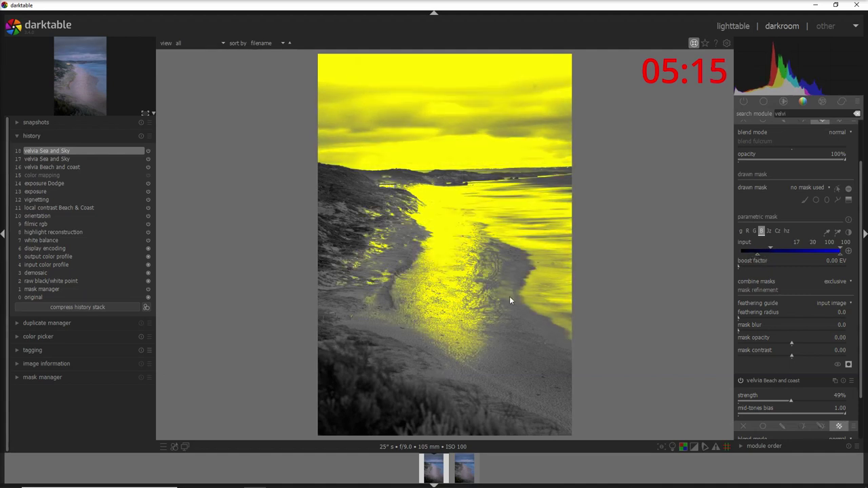
{"action": "left_click", "coordinate": [742, 231]}
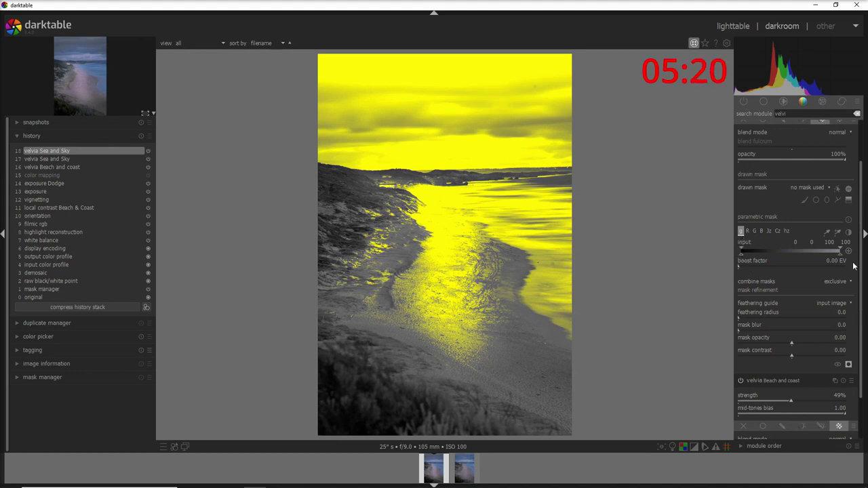
{"action": "left_click_drag", "start_coordinate": [841, 257], "coordinate": [759, 257]}
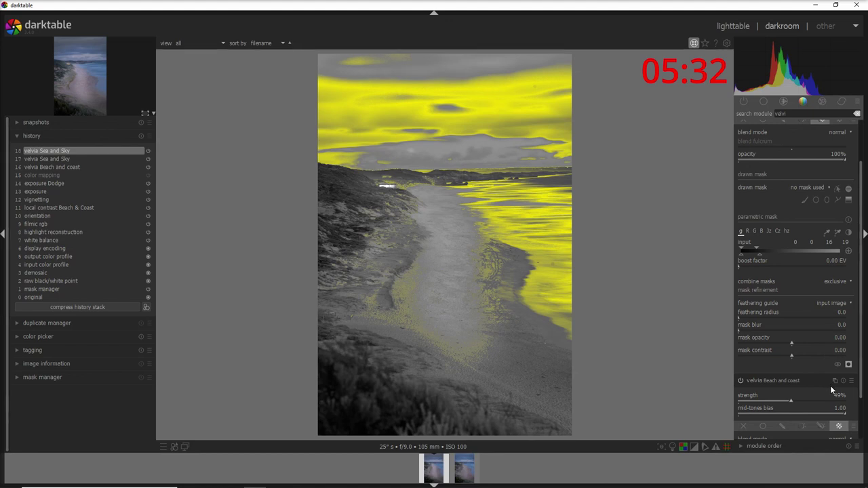
Toggle the Sea and Sky boost off and back on to compare the masked result
{"action": "scroll", "coordinate": [742, 123], "scroll_direction": "up", "scroll_amount": 2}
{"action": "left_click", "coordinate": [743, 126]}
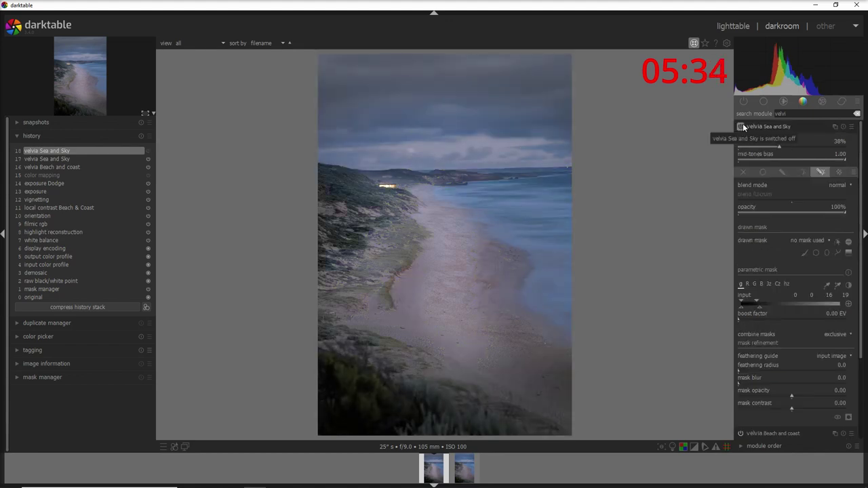
{"action": "left_click", "coordinate": [743, 124]}
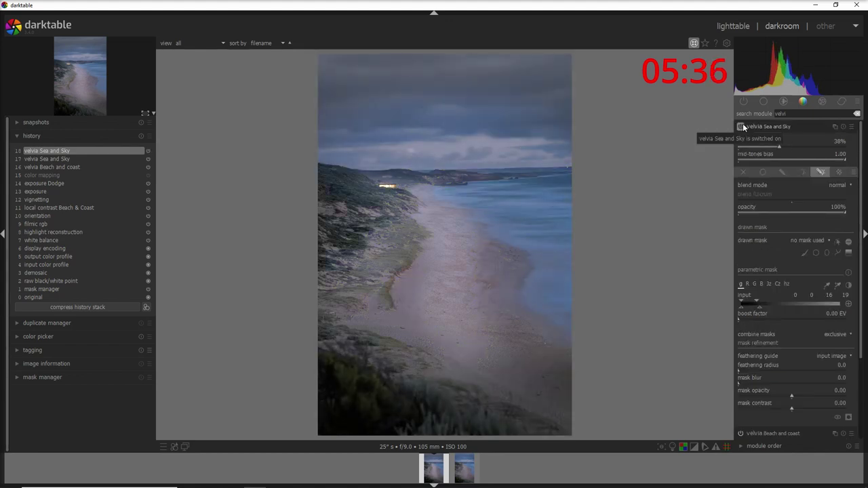
{"action": "left_click", "coordinate": [782, 127]}
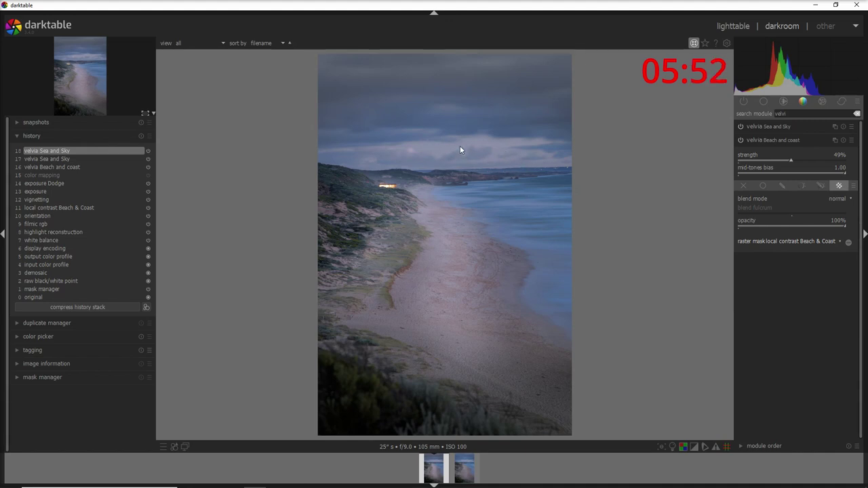
Switch on the colorize module from the full list of colour modules
{"action": "left_click", "coordinate": [778, 140]}
{"action": "left_click", "coordinate": [804, 101]}
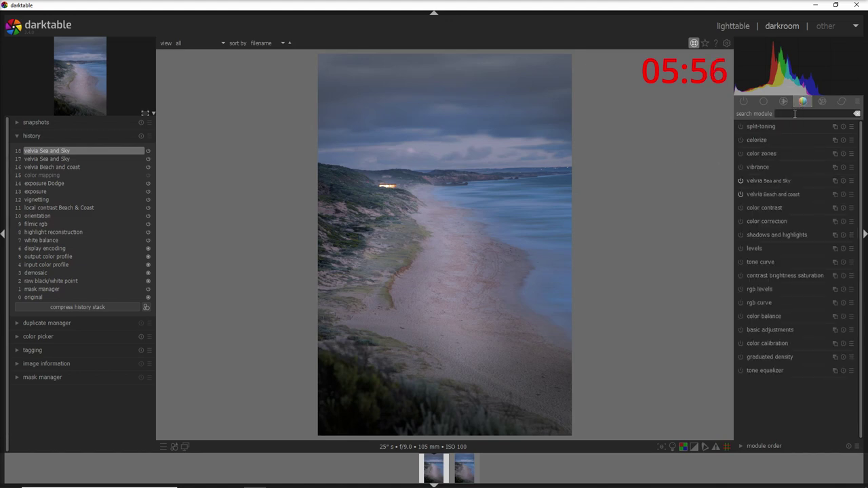
{"action": "left_click", "coordinate": [755, 140]}
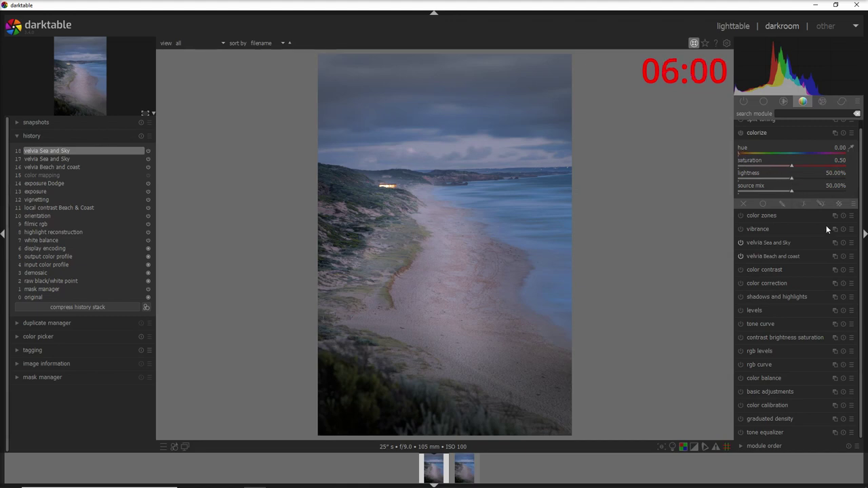
{"action": "left_click", "coordinate": [740, 134]}
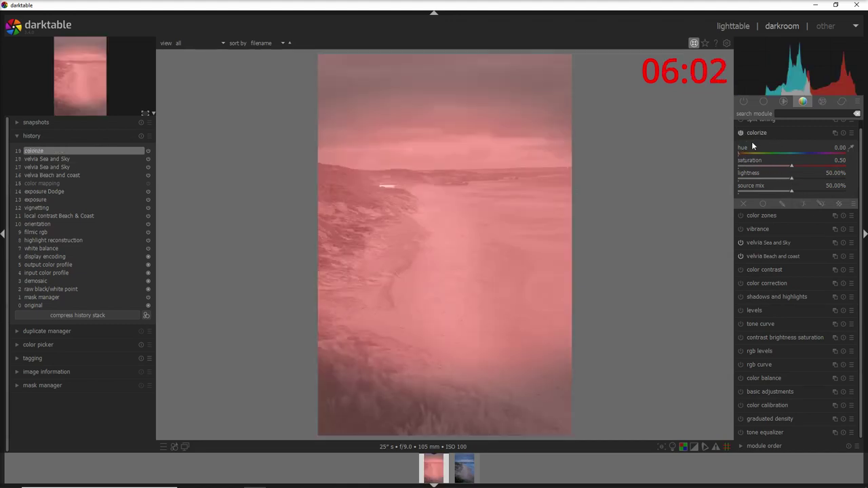
Mask colorize with a gradient across the horizon, restricted to the bright cloud tones
{"action": "left_click", "coordinate": [820, 204]}
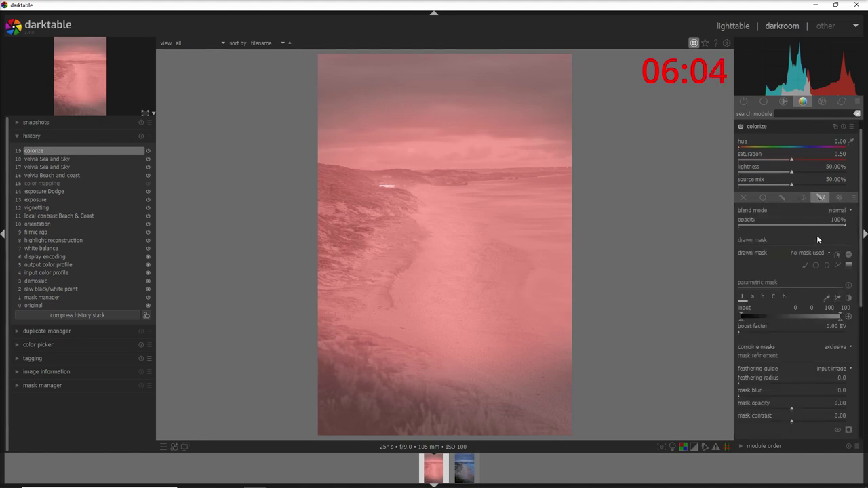
{"action": "left_click", "coordinate": [848, 266]}
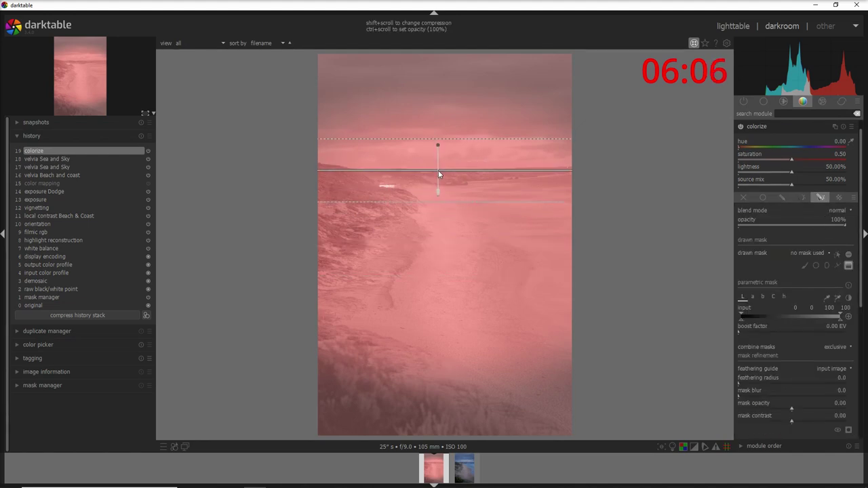
{"action": "left_click", "coordinate": [438, 171]}
{"action": "left_click_drag", "start_coordinate": [458, 183], "coordinate": [716, 195]}
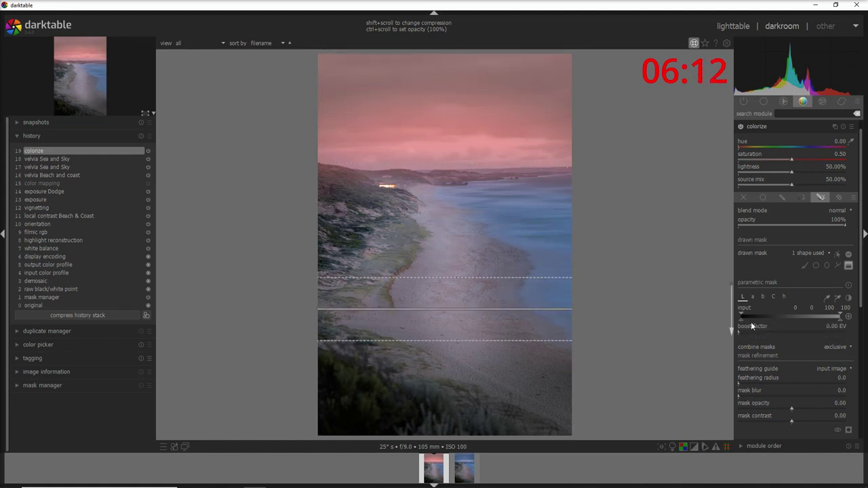
{"action": "left_click_drag", "start_coordinate": [744, 319], "coordinate": [793, 321]}
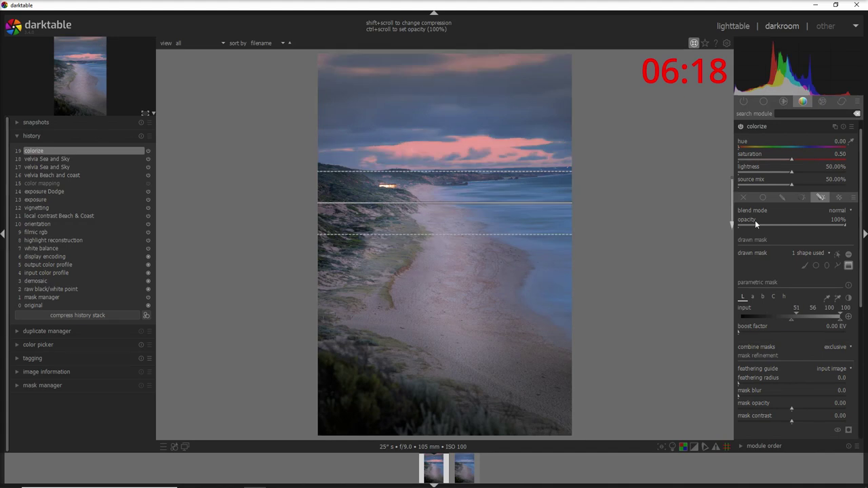
{"action": "left_click_drag", "start_coordinate": [475, 210], "coordinate": [500, 170]}
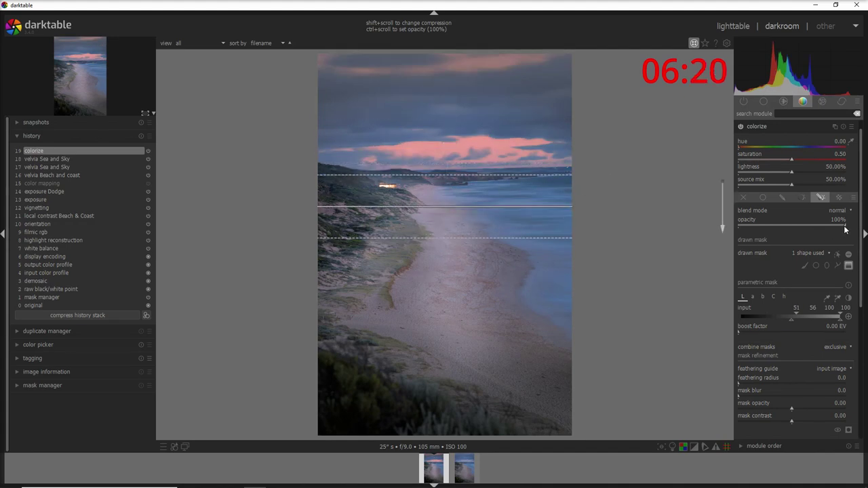
Lower the colorize pink tint opacity to 29%
{"action": "mouse_move", "coordinate": [846, 230]}
{"action": "left_mouse_down"}
{"action": "mouse_move", "coordinate": [718, 233]}
{"action": "mouse_move", "coordinate": [768, 231]}
{"action": "left_mouse_up"}
{"action": "left_click", "coordinate": [757, 229]}
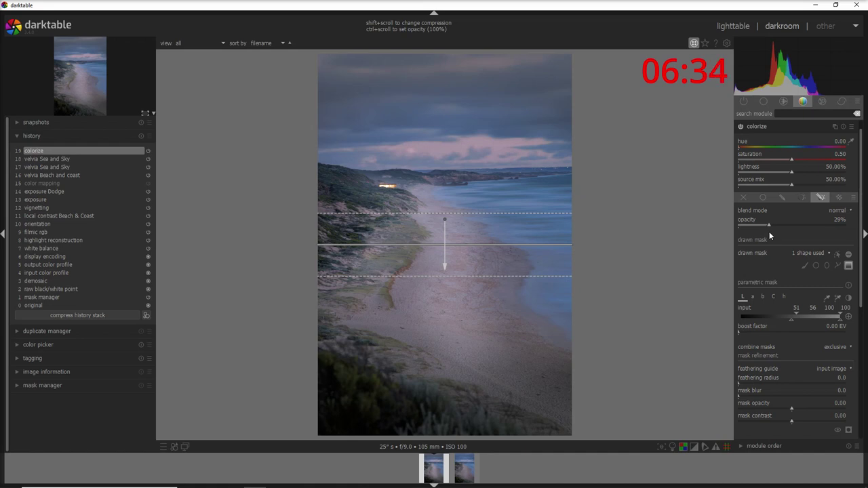
{"action": "left_click", "coordinate": [798, 126]}
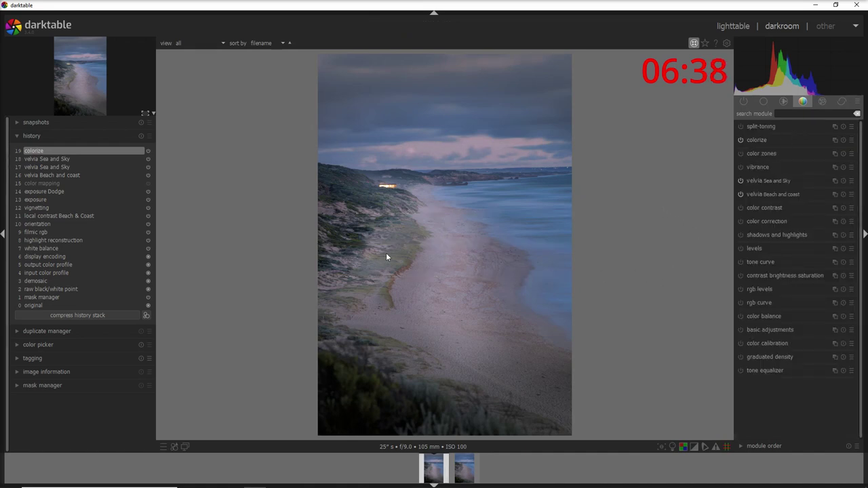
Compress the history stack and sweep a split view against the orientation (10) snapshot
{"action": "left_click", "coordinate": [99, 315]}
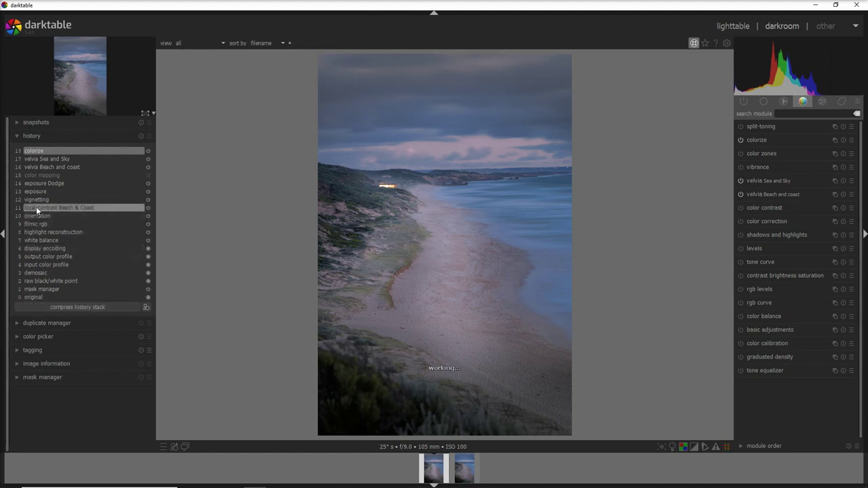
{"action": "left_click", "coordinate": [25, 124]}
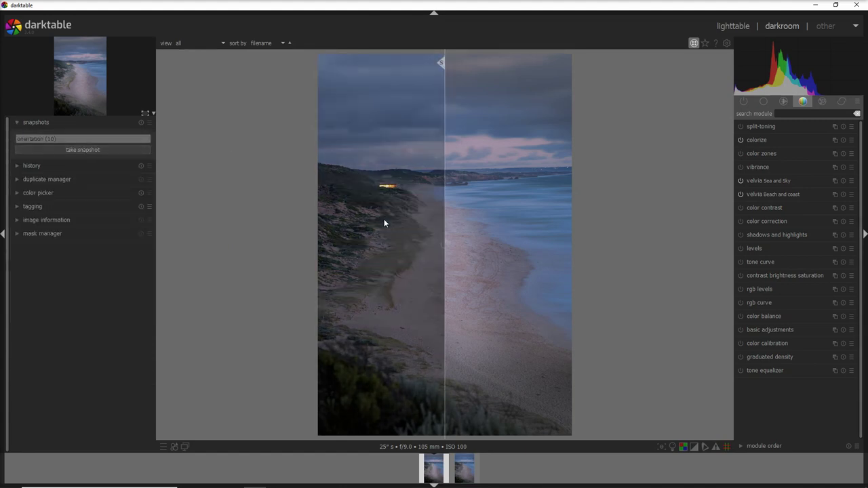
{"action": "left_click_drag", "start_coordinate": [447, 299], "coordinate": [291, 308]}
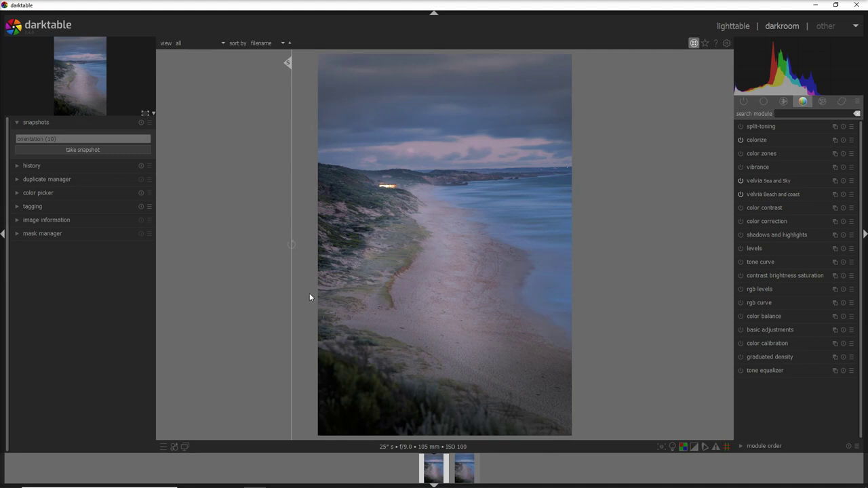
{"action": "left_click_drag", "start_coordinate": [288, 307], "coordinate": [308, 313]}
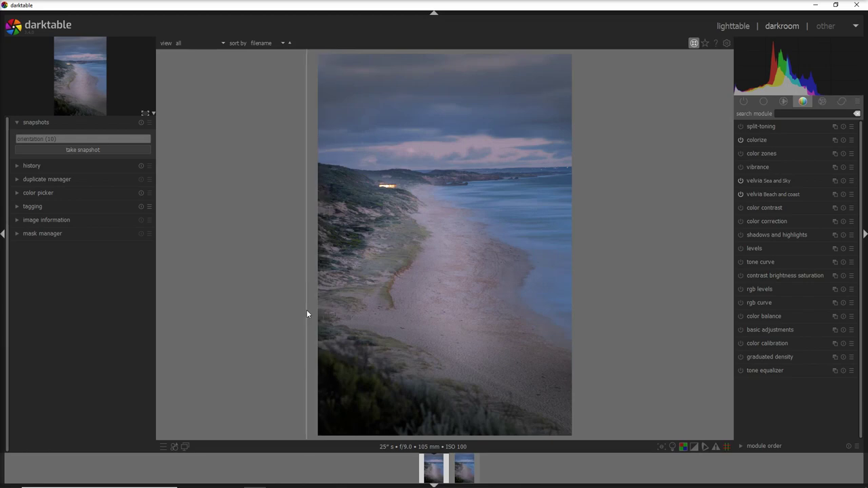